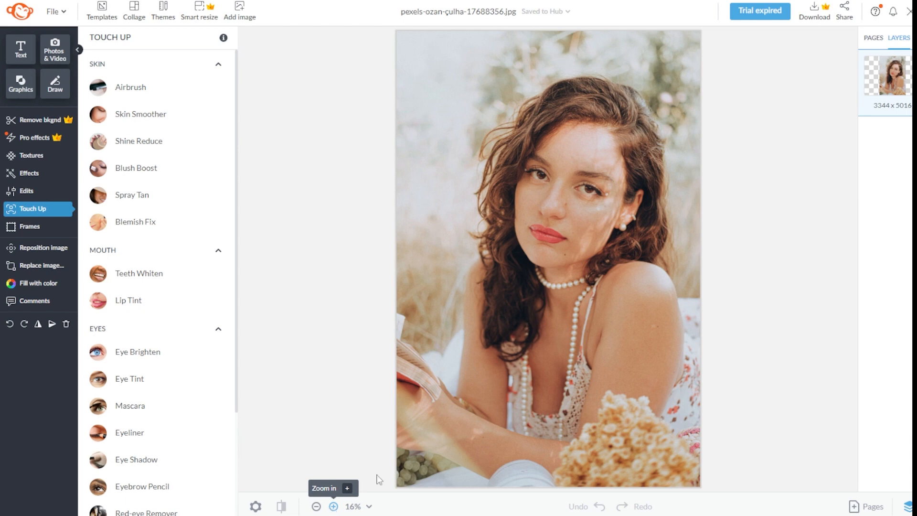
# - Set up Eye Brighten for the portrait with a brush size of 51 and Lighten at 8%
pyautogui.scroll(3, 588, 196)
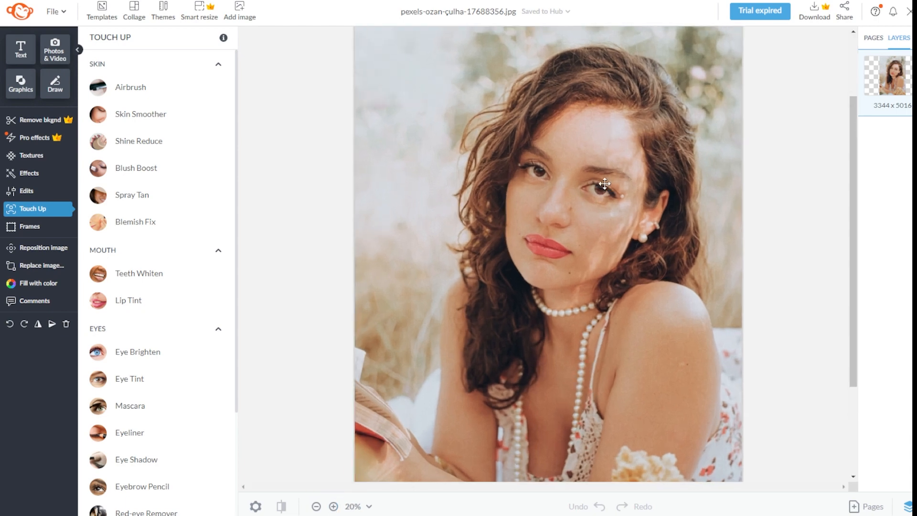
pyautogui.scroll(5, 605, 184)
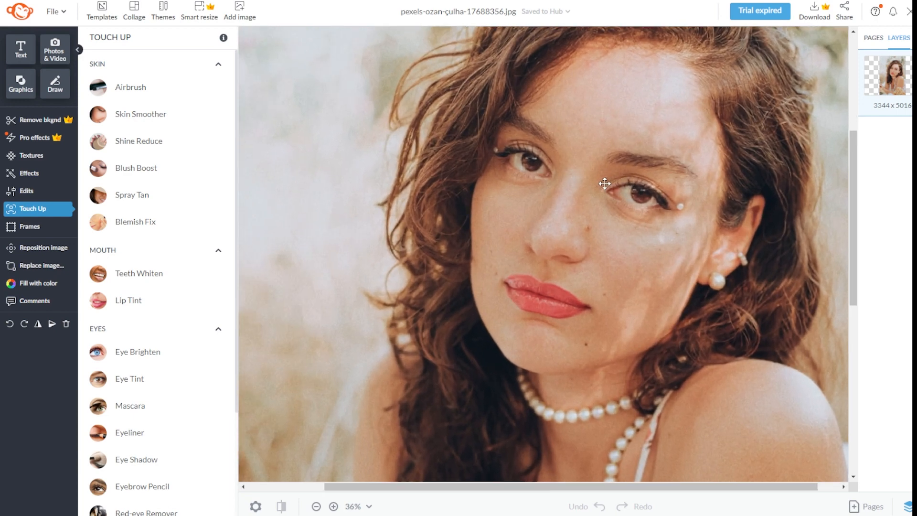
pyautogui.moveTo(609, 486); pyautogui.dragTo(633, 487)
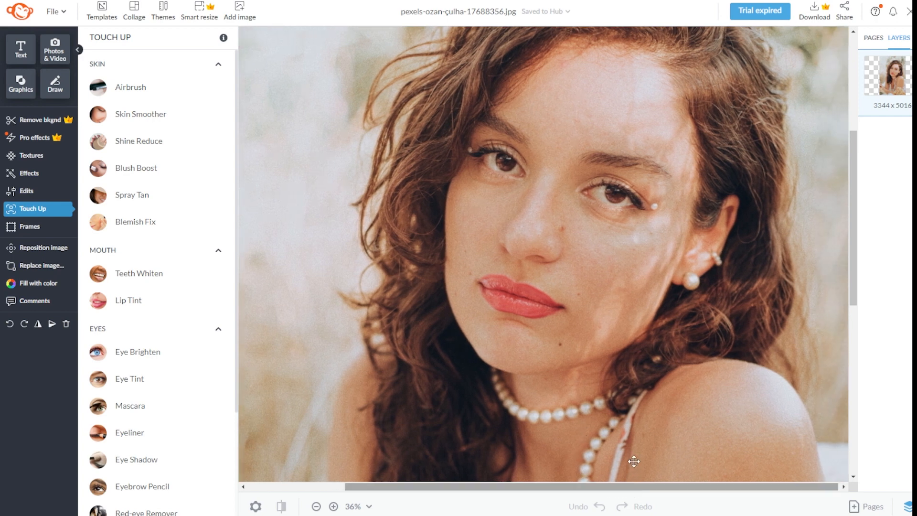
pyautogui.scroll(-2, 182, 317)
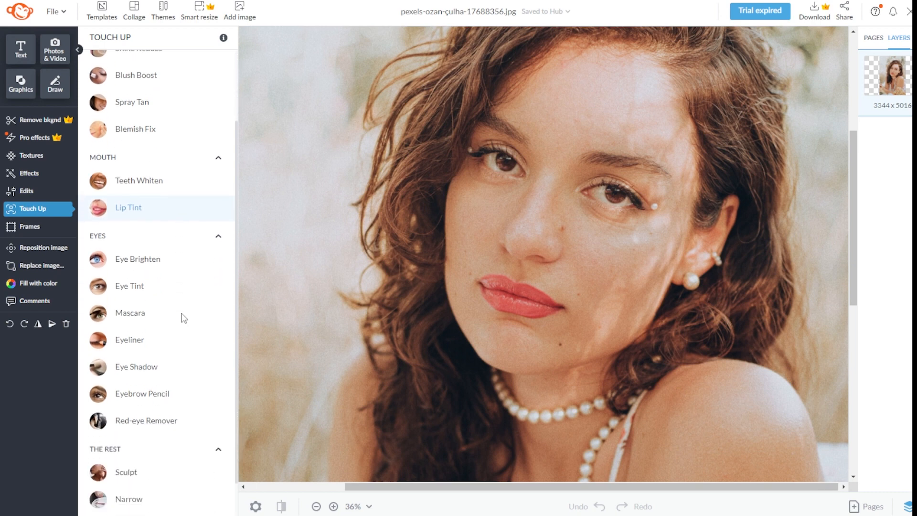
pyautogui.click(139, 238)
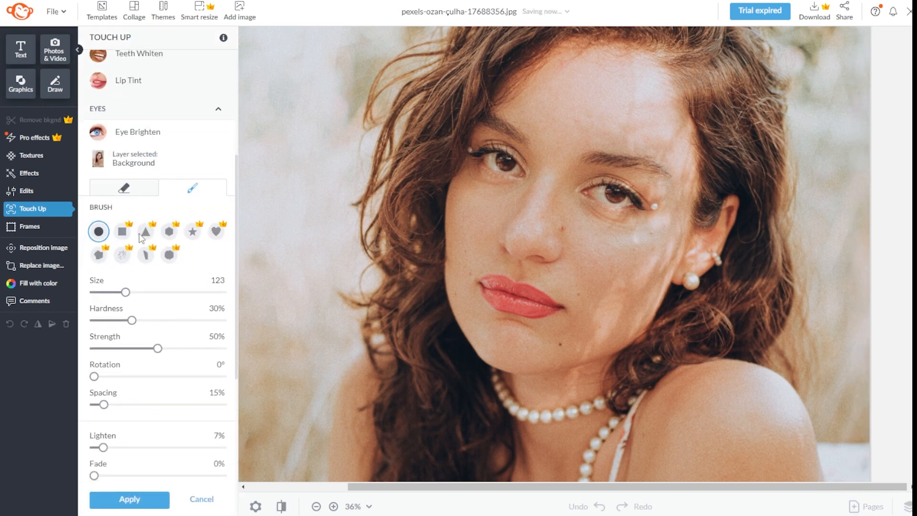
pyautogui.scroll(-1, 224, 255)
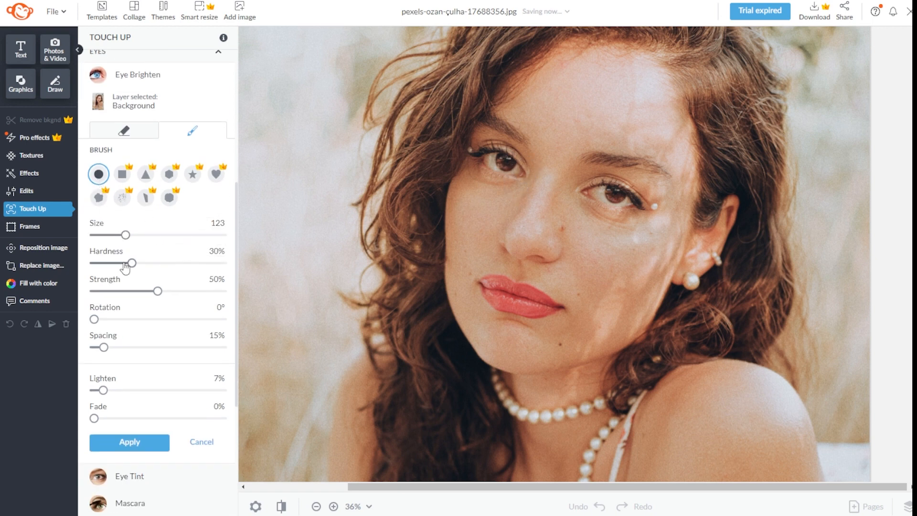
pyautogui.moveTo(120, 235); pyautogui.dragTo(107, 236)
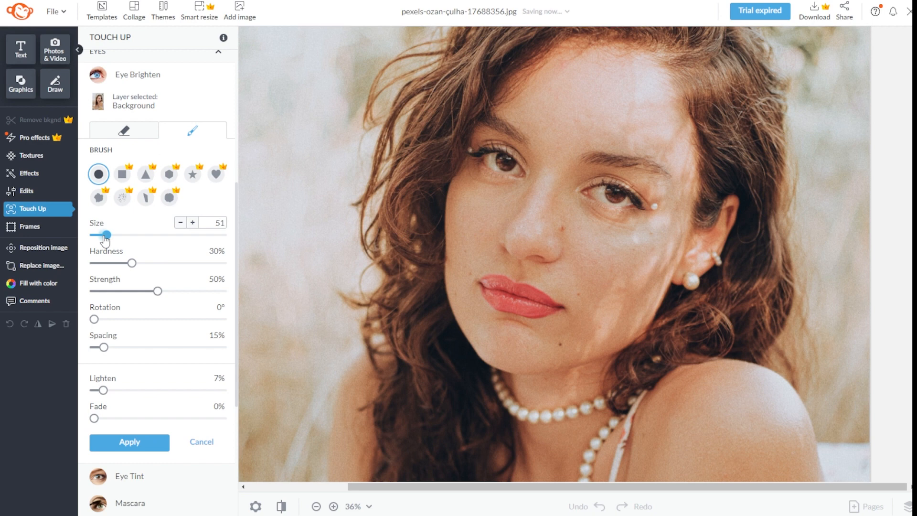
pyautogui.moveTo(104, 391)
pyautogui.mouseDown()
pyautogui.moveTo(136, 391)
pyautogui.moveTo(103, 392)
pyautogui.mouseUp()
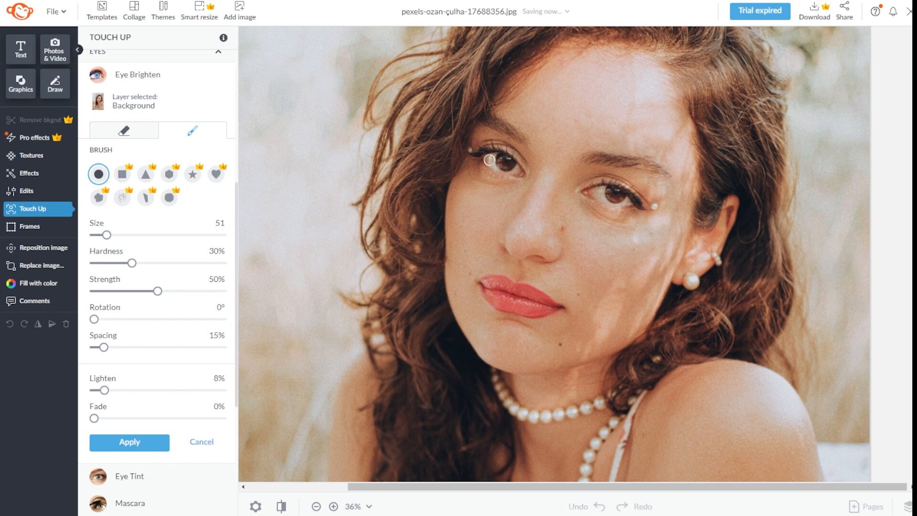
# - Brush the brightening over the irises of both eyes and apply it
pyautogui.click(518, 167)
pyautogui.click(513, 170)
pyautogui.click(606, 200)
pyautogui.click(598, 187)
pyautogui.click(518, 169)
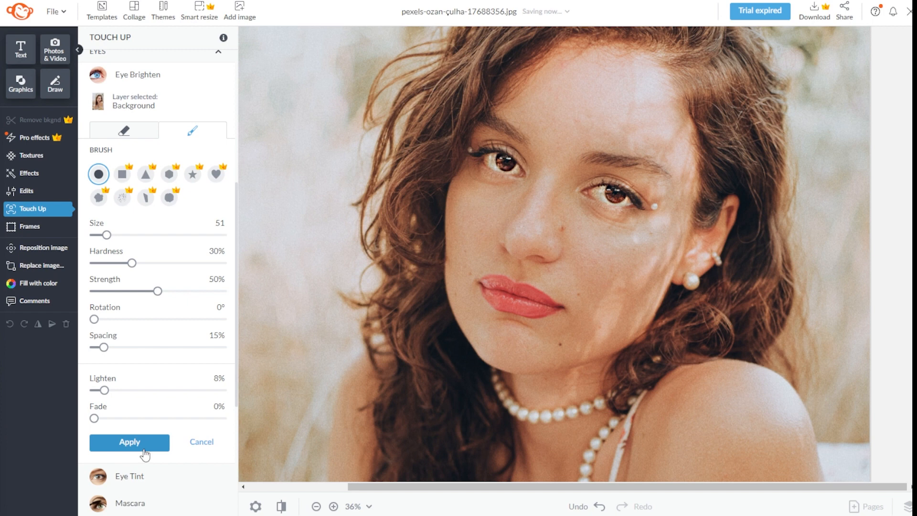
pyautogui.click(140, 137)
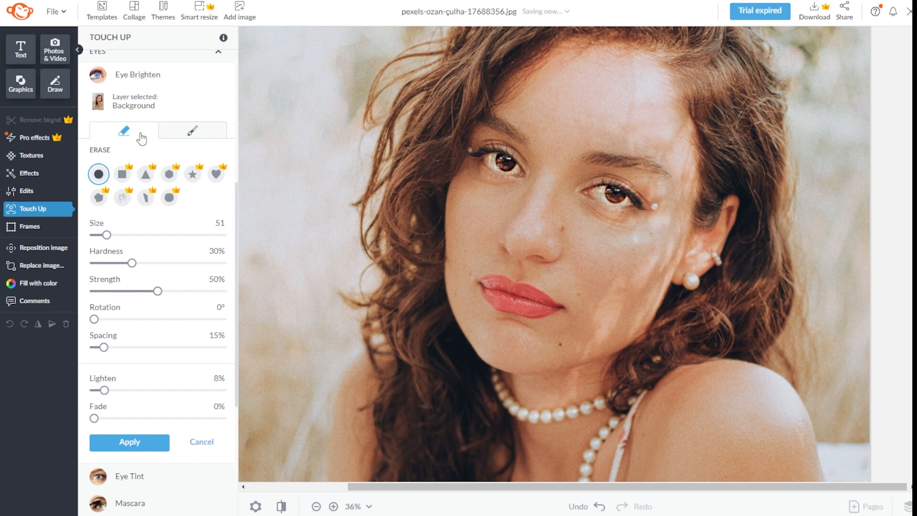
pyautogui.click(125, 442)
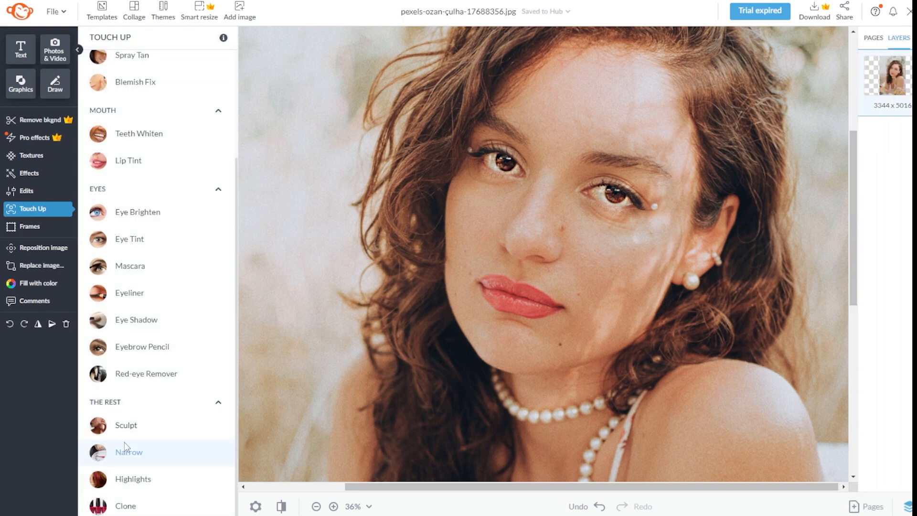
# - Remove the moles beside the nose, on the cheek and on the chin using Blemish Fix at size 55 and 0% fade
pyautogui.scroll(3, 148, 502)
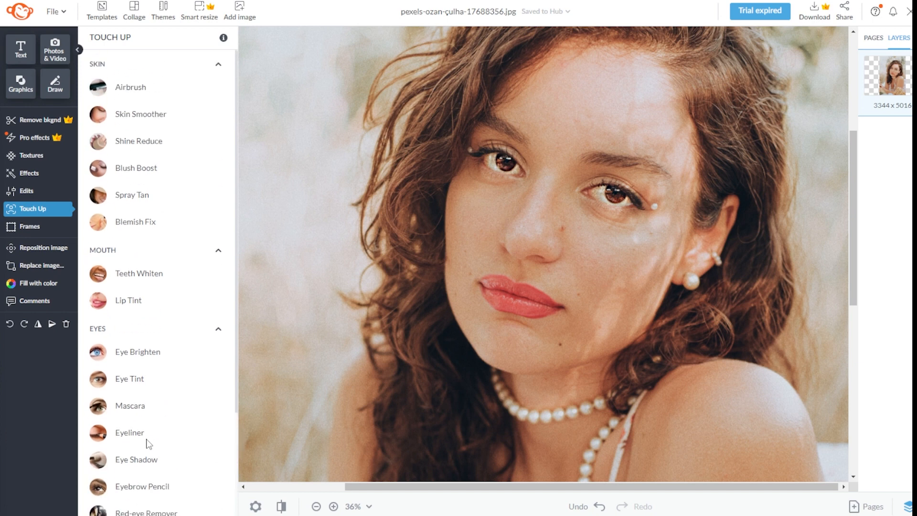
pyautogui.click(164, 224)
pyautogui.moveTo(173, 283); pyautogui.dragTo(77, 313)
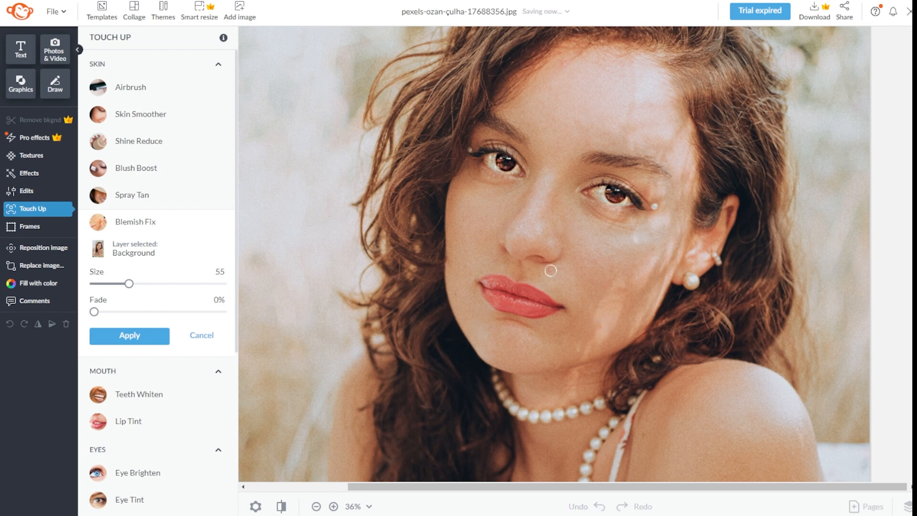
pyautogui.click(130, 336)
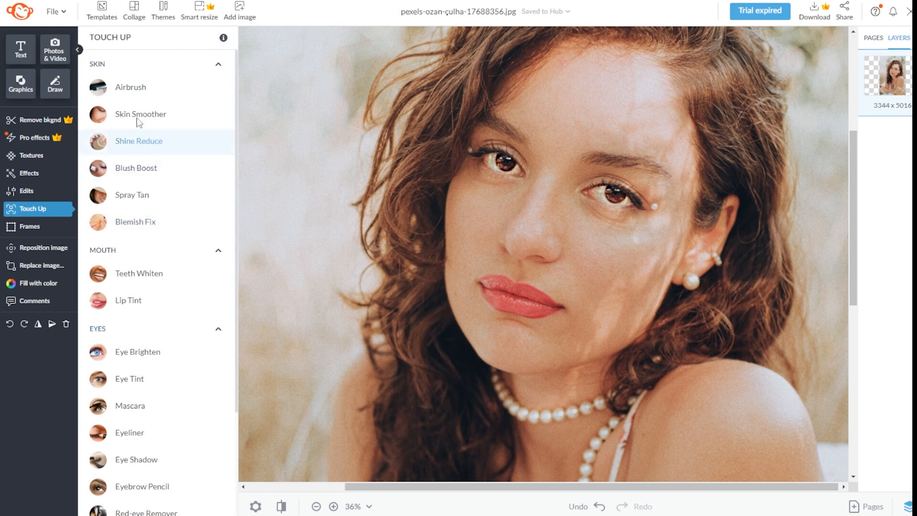
# - Airbrush the skin under the eye on the sunlit side of the face with size 24, hardness 41%, strength 100% and fade 26%
pyautogui.click(139, 95)
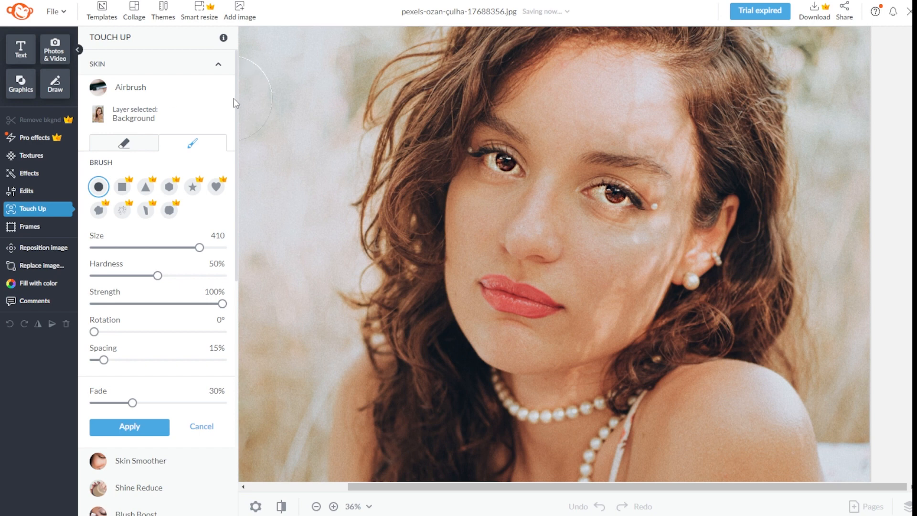
pyautogui.moveTo(237, 98); pyautogui.dragTo(234, 125)
pyautogui.moveTo(199, 191); pyautogui.dragTo(110, 199)
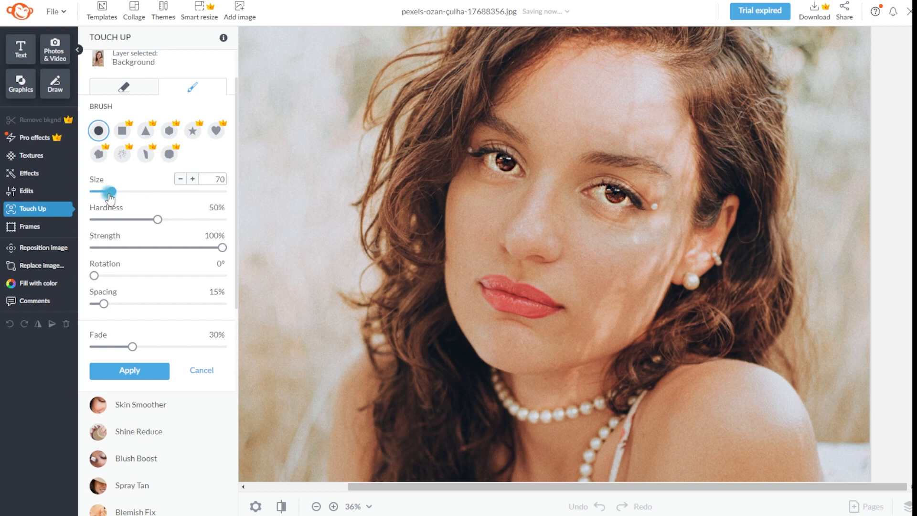
pyautogui.moveTo(223, 248)
pyautogui.mouseDown()
pyautogui.moveTo(217, 256)
pyautogui.moveTo(211, 248)
pyautogui.mouseUp()
pyautogui.moveTo(158, 219); pyautogui.dragTo(146, 220)
pyautogui.moveTo(204, 246); pyautogui.dragTo(201, 247)
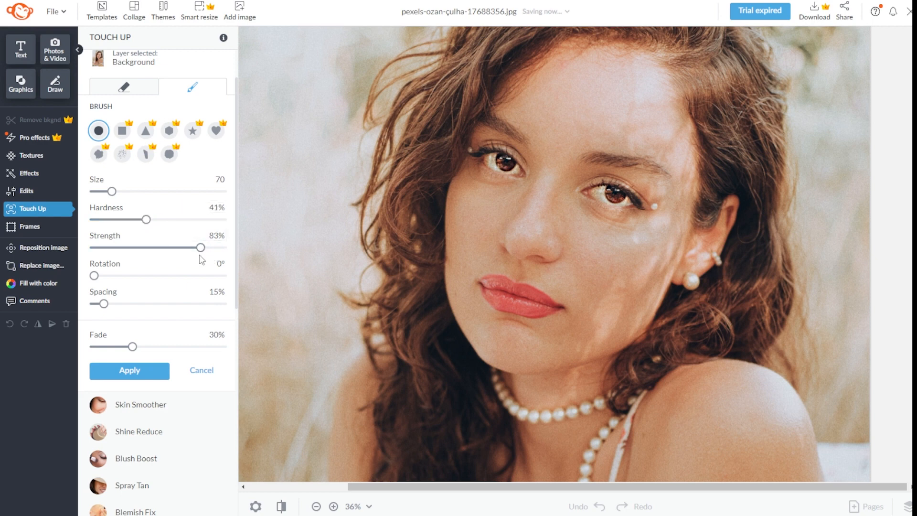
pyautogui.moveTo(134, 353)
pyautogui.mouseDown()
pyautogui.moveTo(120, 353)
pyautogui.moveTo(127, 350)
pyautogui.mouseUp()
pyautogui.click(222, 248)
pyautogui.moveTo(112, 191); pyautogui.dragTo(96, 193)
pyautogui.click(593, 208)
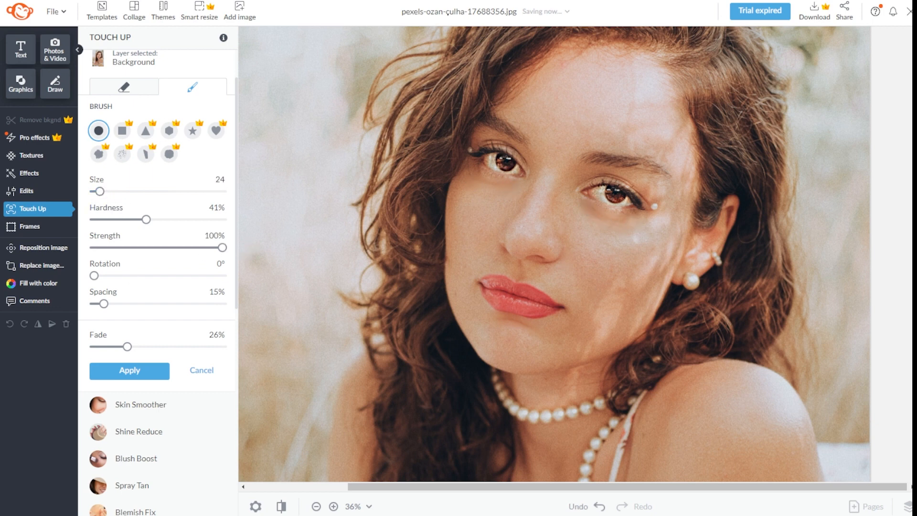
pyautogui.click(128, 371)
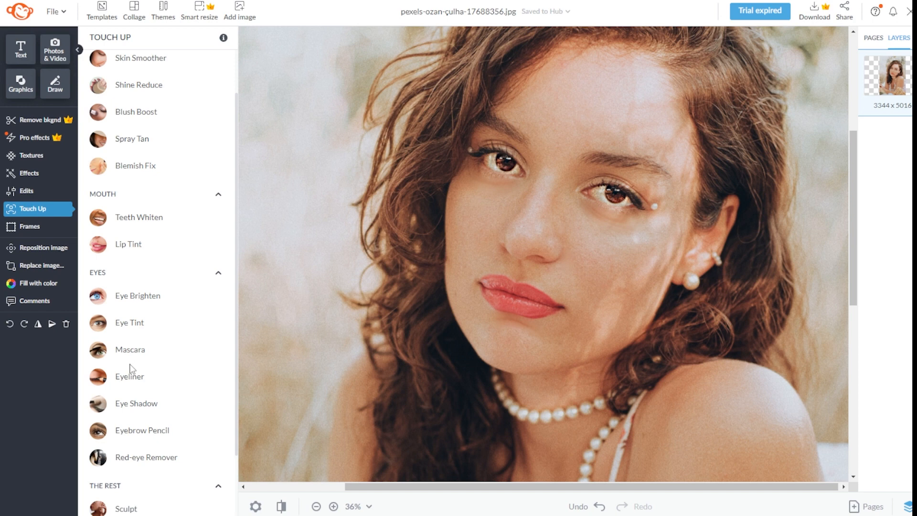
# - Set up Blush Boost with the peach shade, brush size 213 and strength 100%
pyautogui.scroll(1, 184, 158)
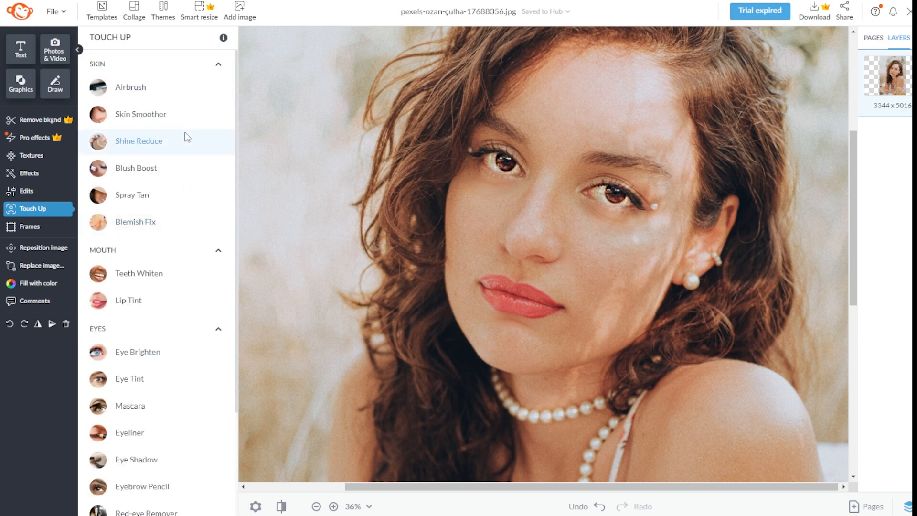
pyautogui.click(184, 171)
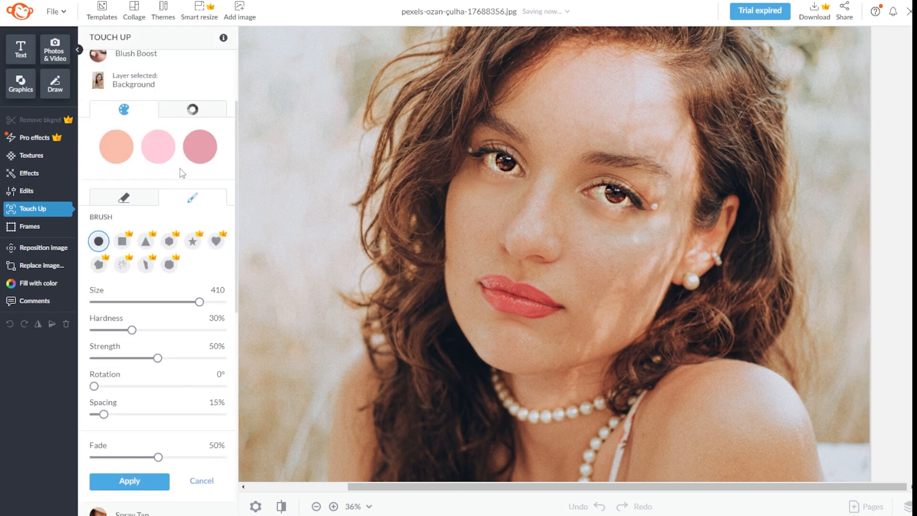
pyautogui.click(116, 152)
pyautogui.moveTo(158, 358); pyautogui.dragTo(223, 358)
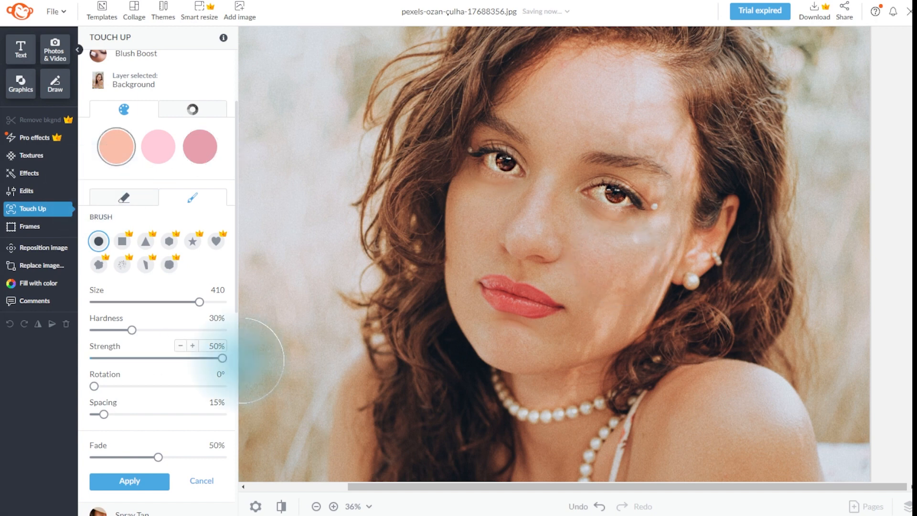
pyautogui.moveTo(199, 302)
pyautogui.mouseDown()
pyautogui.moveTo(119, 301)
pyautogui.moveTo(149, 302)
pyautogui.mouseUp()
# - Brush blush onto both cheeks, change its shade to light pink, and apply it
pyautogui.click(464, 221)
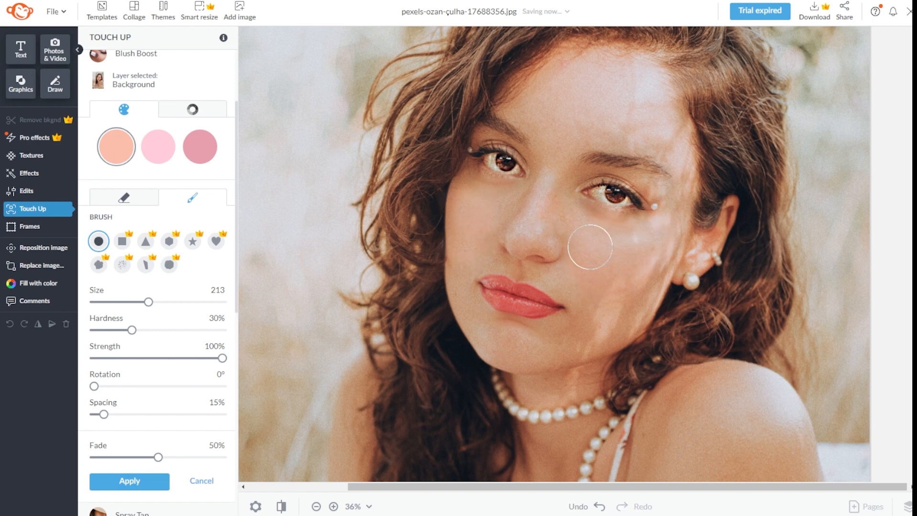
pyautogui.click(638, 246)
pyautogui.click(158, 146)
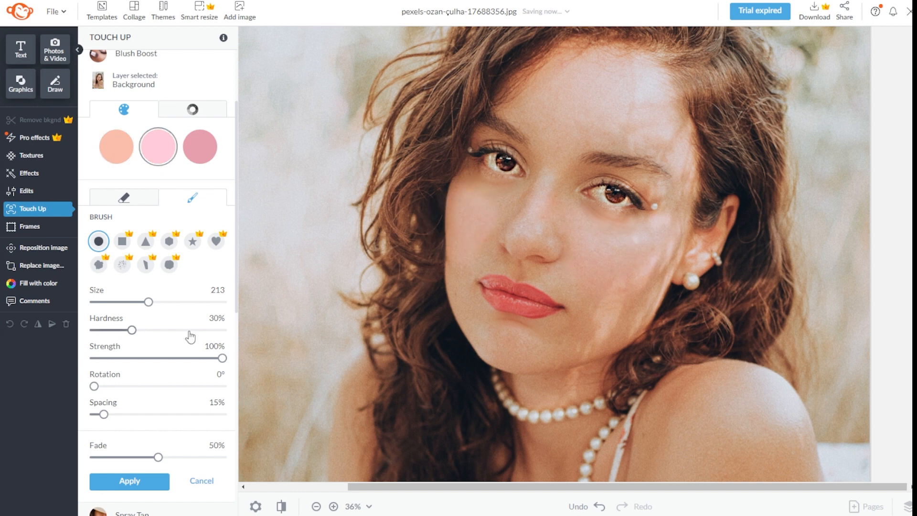
pyautogui.click(131, 481)
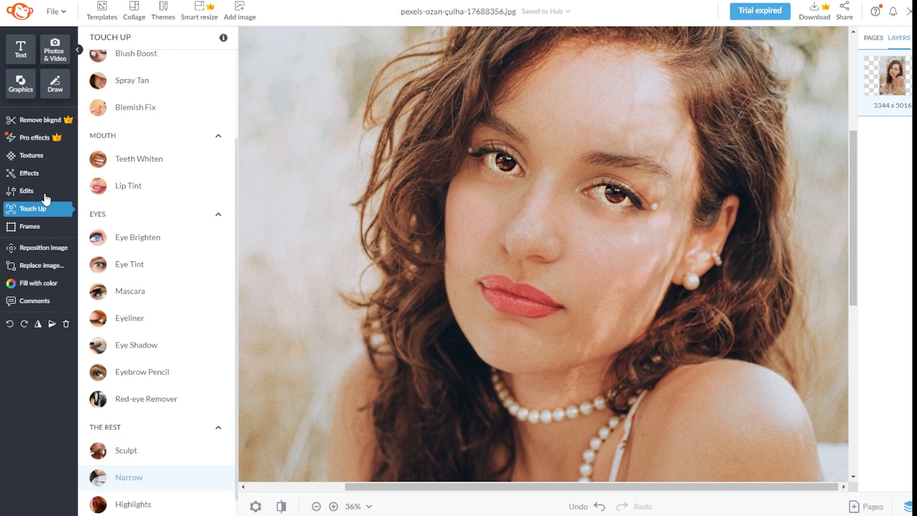
# - Crop the canvas to a 3038 x 3038 px square framing the woman's head and shoulders
pyautogui.click(27, 194)
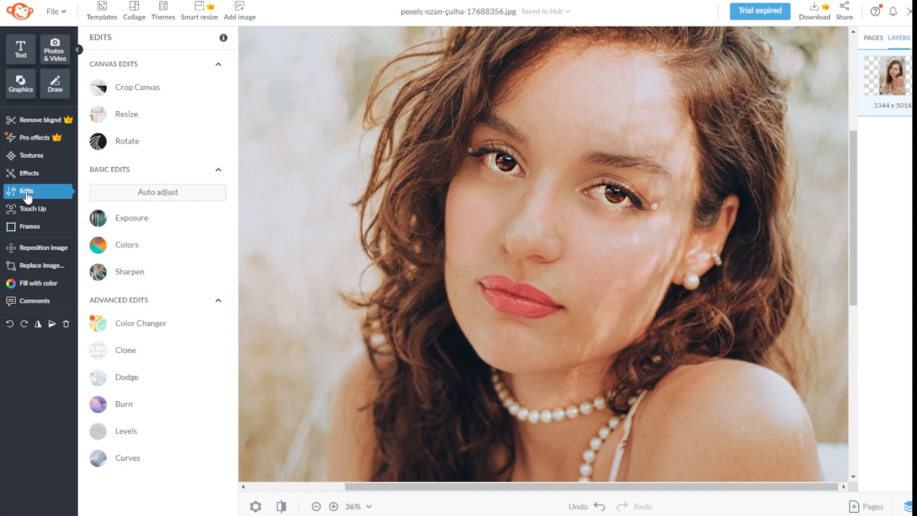
pyautogui.click(139, 89)
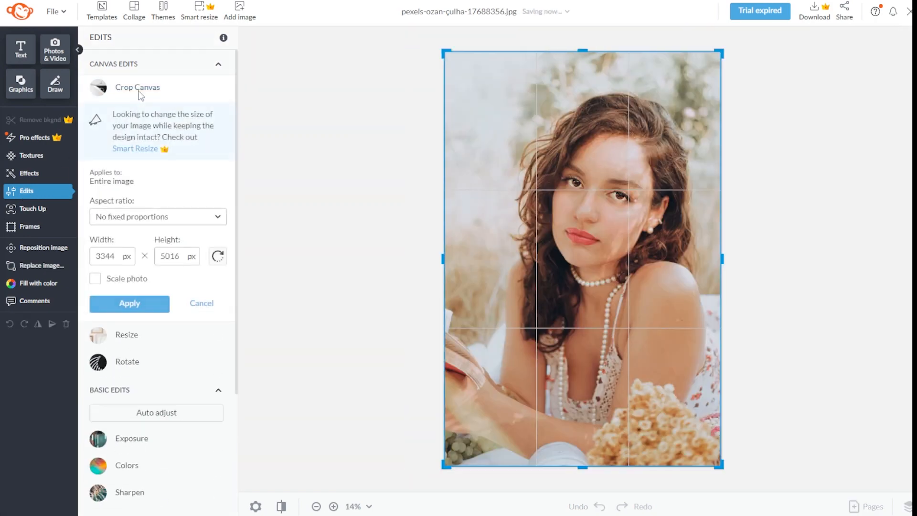
pyautogui.click(141, 218)
pyautogui.click(121, 260)
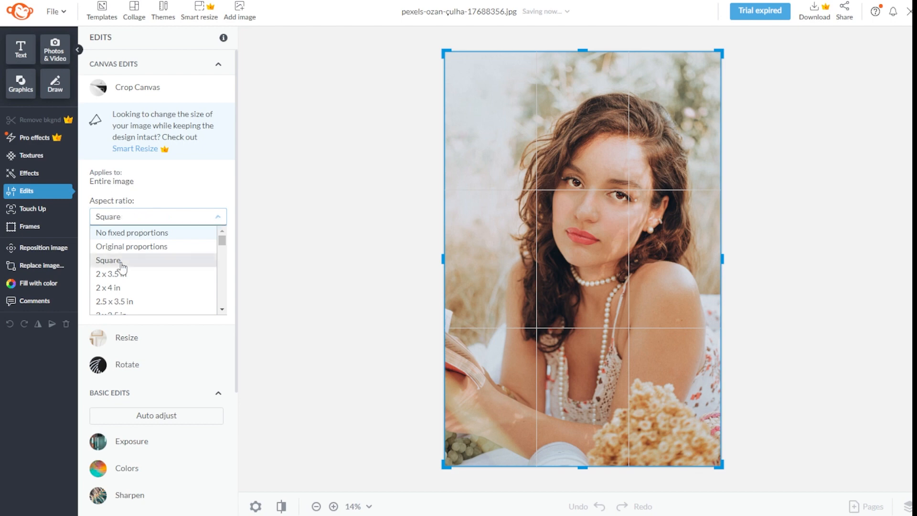
pyautogui.moveTo(648, 342); pyautogui.dragTo(649, 304)
pyautogui.moveTo(448, 362); pyautogui.dragTo(509, 334)
pyautogui.moveTo(645, 272); pyautogui.dragTo(662, 270)
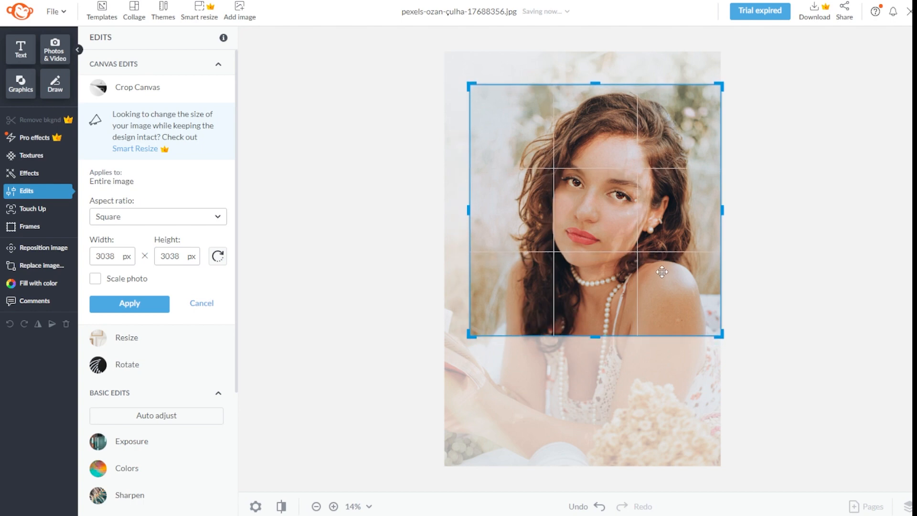
pyautogui.click(139, 310)
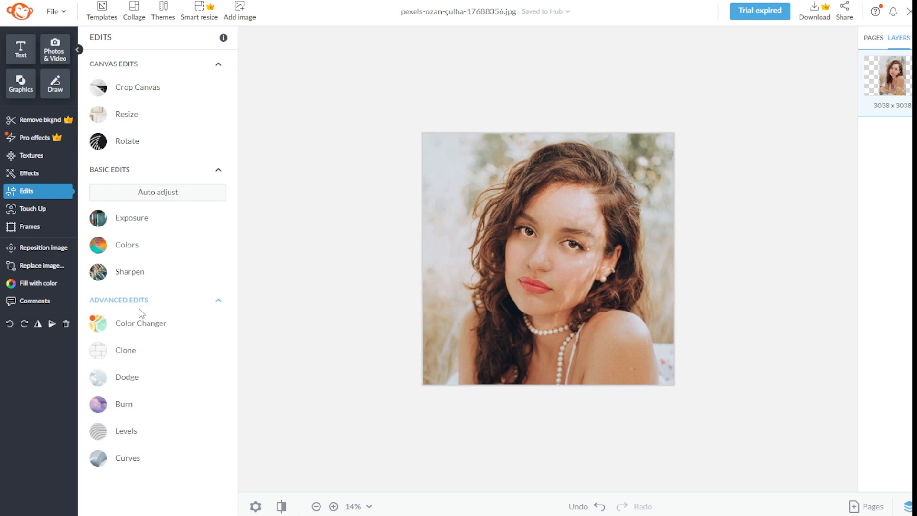
# - Compare the edited portrait with the original using the before-and-after view
pyautogui.click(281, 506)
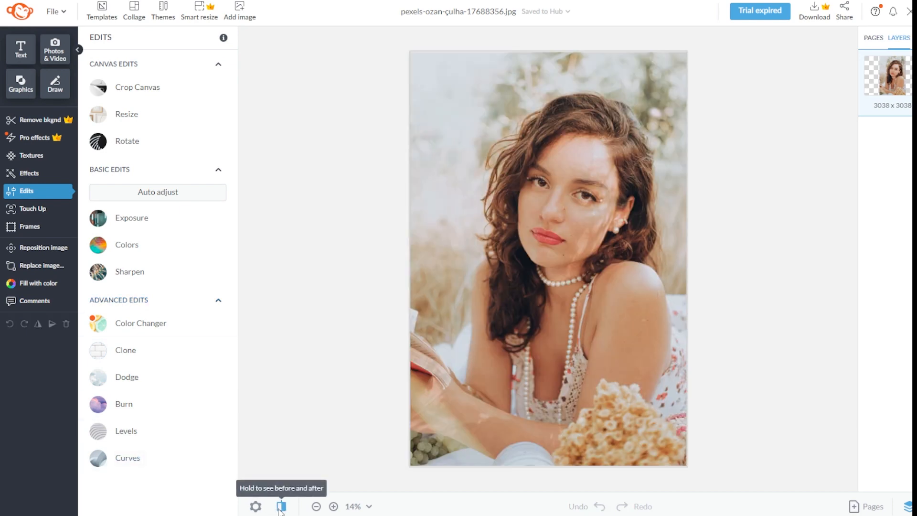
pyautogui.click(280, 507)
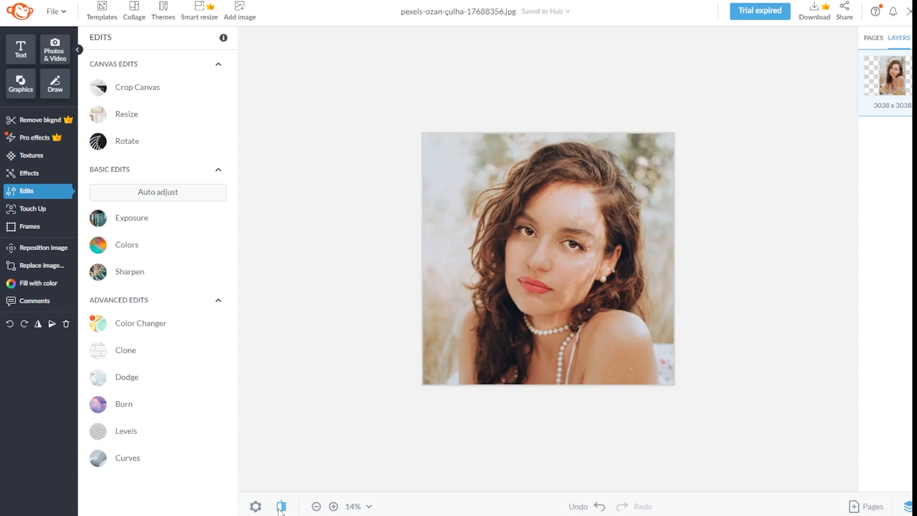
pyautogui.click(280, 507)
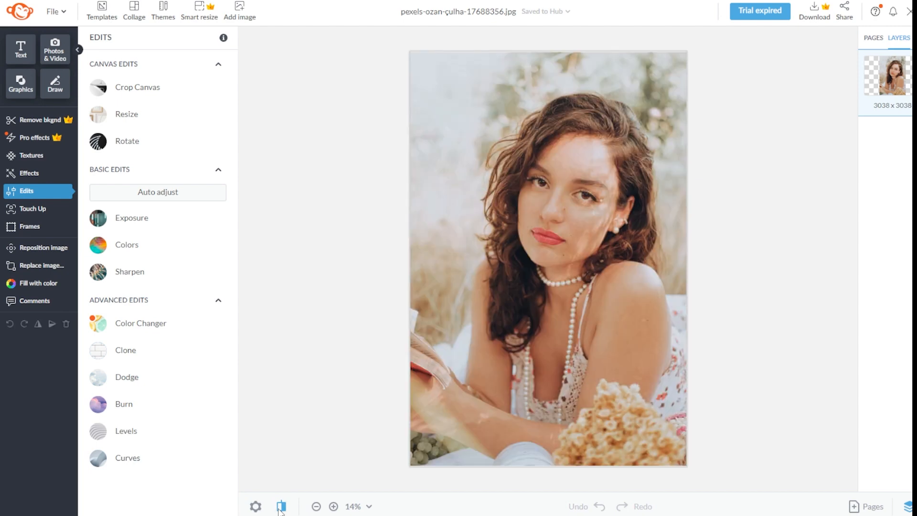